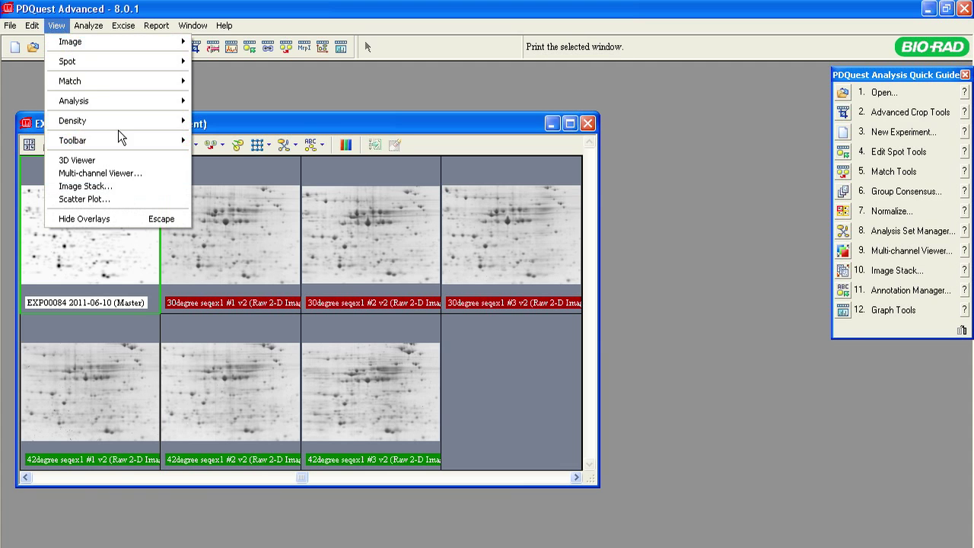
# Show only the master and 42degree seqex1 #2 v2 panes, then zoom both into the central gel region.
pyautogui.moveTo(130, 143)
pyautogui.click(213, 164)
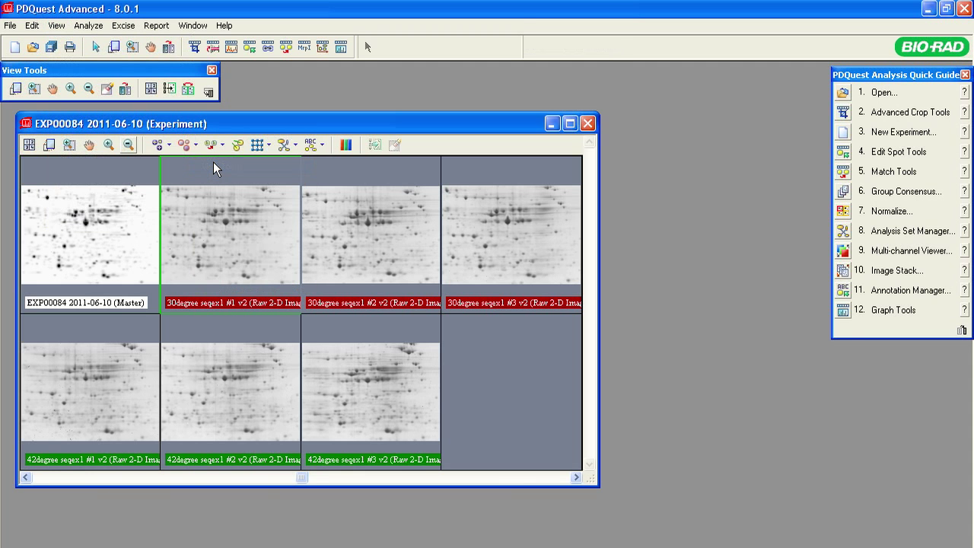
pyautogui.click(152, 89)
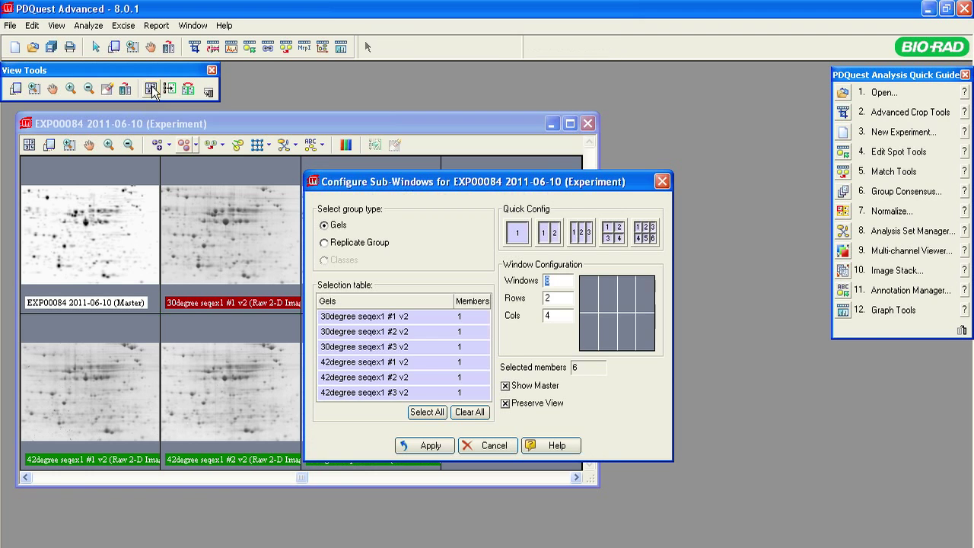
pyautogui.click(378, 378)
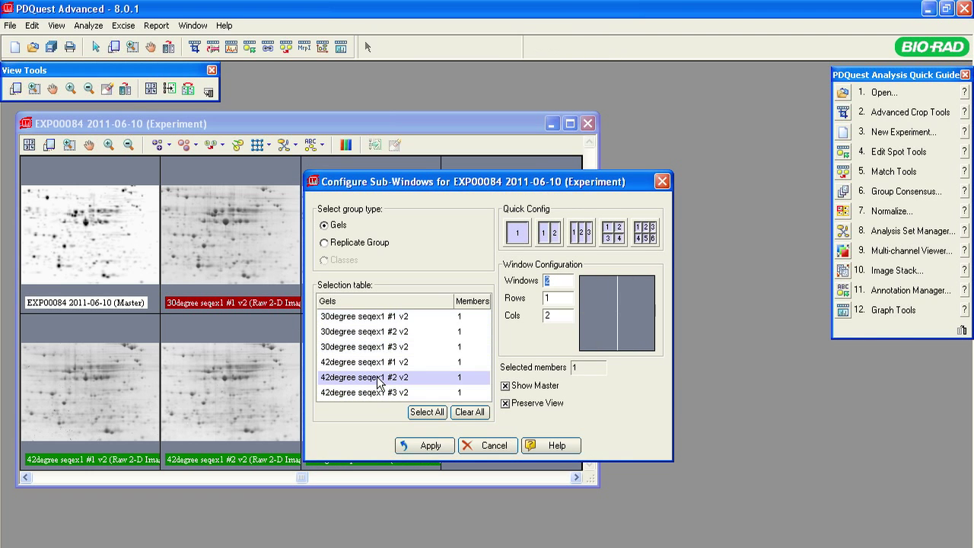
pyautogui.click(563, 283)
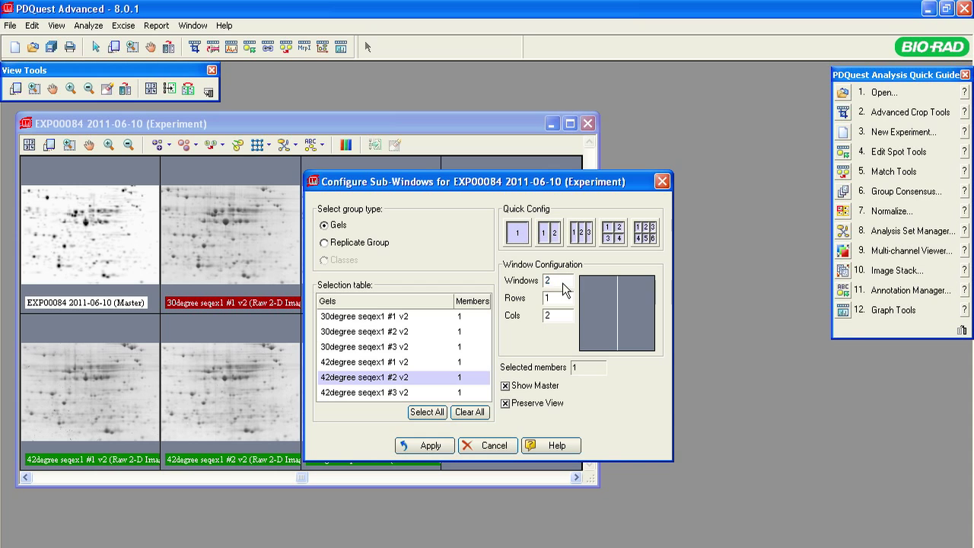
pyautogui.click(505, 386)
pyautogui.click(505, 386)
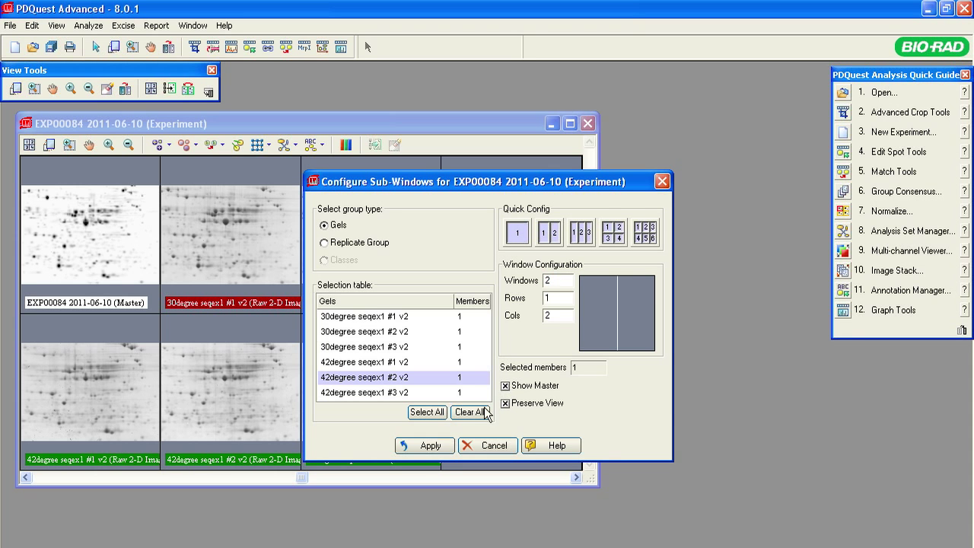
pyautogui.click(426, 448)
pyautogui.click(70, 144)
pyautogui.moveTo(391, 284); pyautogui.dragTo(499, 354)
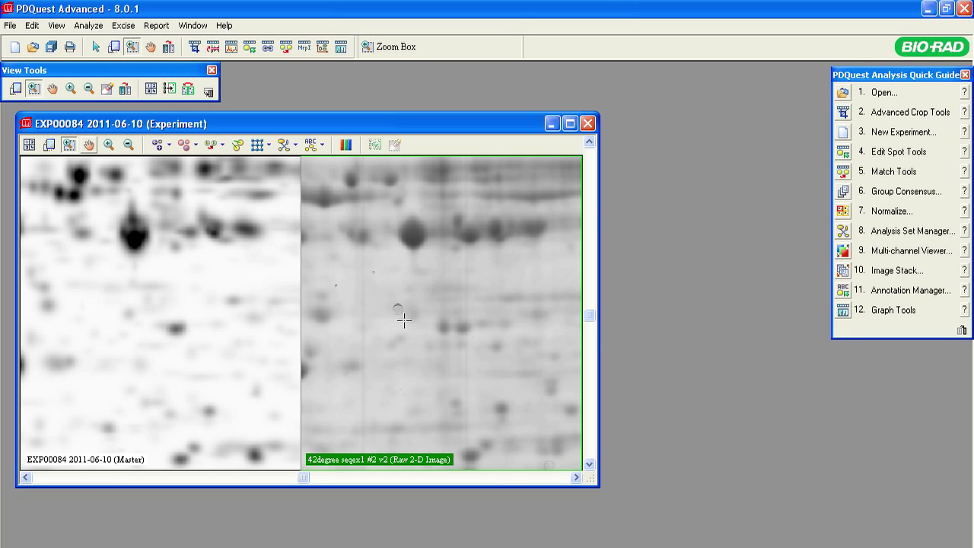
# Mark detected spots with crosshairs on both gels and select the Pop-up Graph report tool.
pyautogui.click(64, 25)
pyautogui.moveTo(89, 60)
pyautogui.click(205, 60)
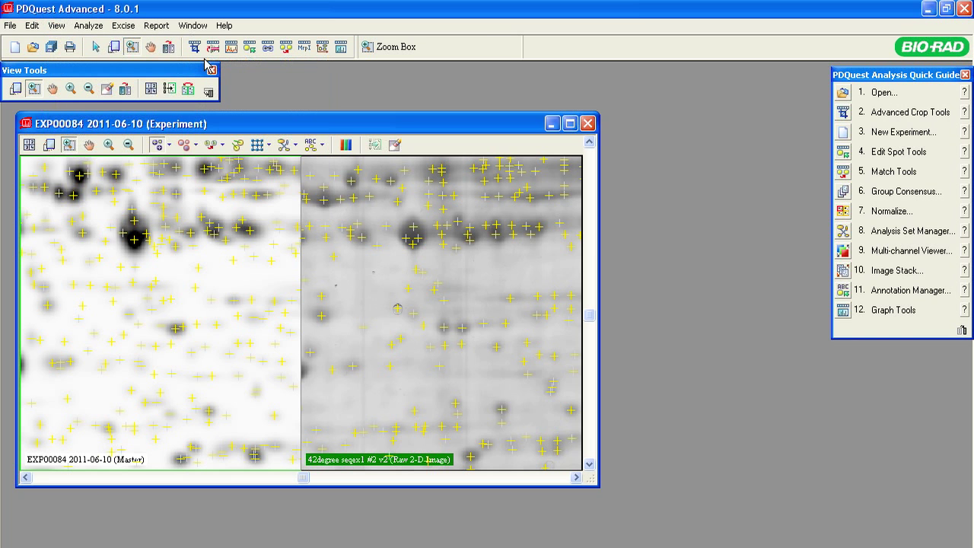
pyautogui.click(311, 145)
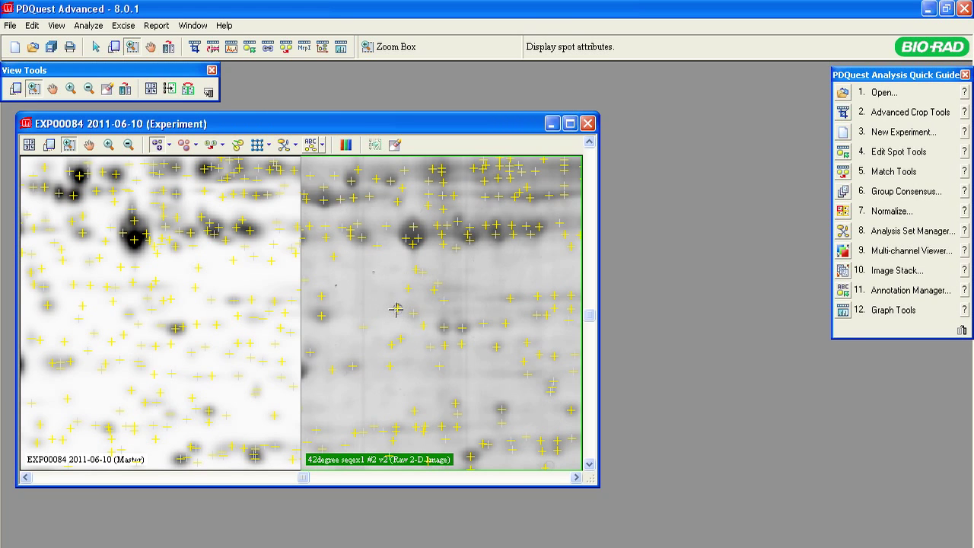
pyautogui.click(156, 26)
pyautogui.click(163, 42)
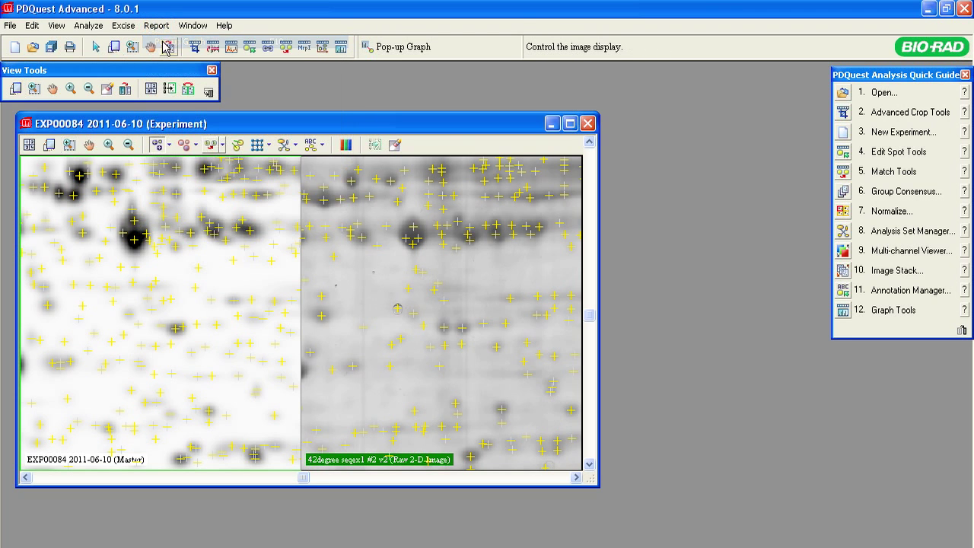
# Show the Norm OD*Area graph for spot SSP 4407 and bring up the Edit Spot Tools.
pyautogui.click(398, 309)
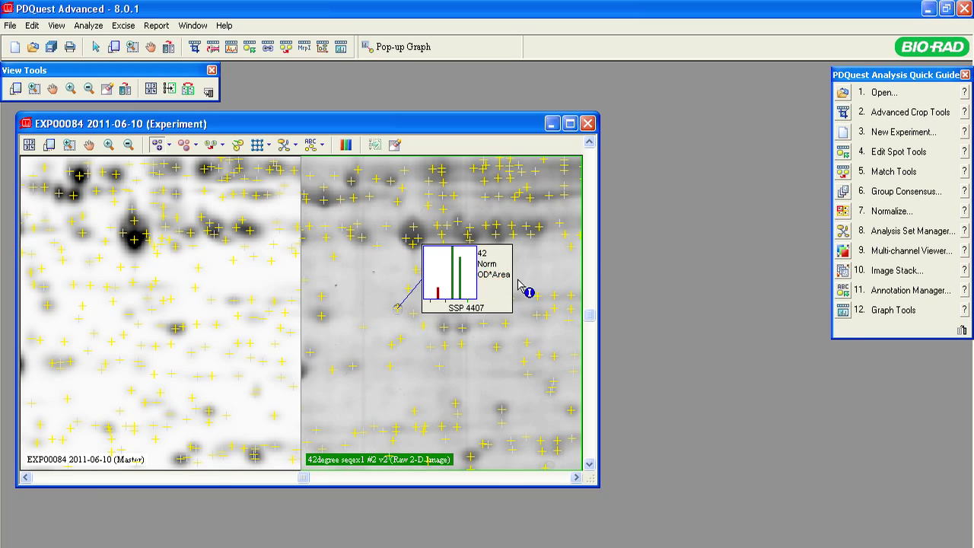
pyautogui.click(845, 154)
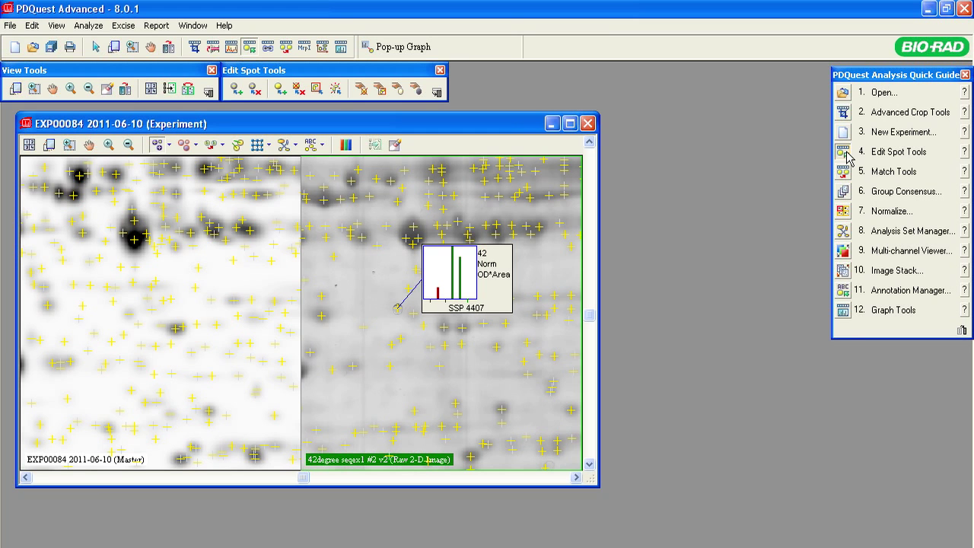
# Remove spot SSP 4407 from the 42degree seqex1 #2 v2 gel with the Remove Spot tool.
pyautogui.click(257, 89)
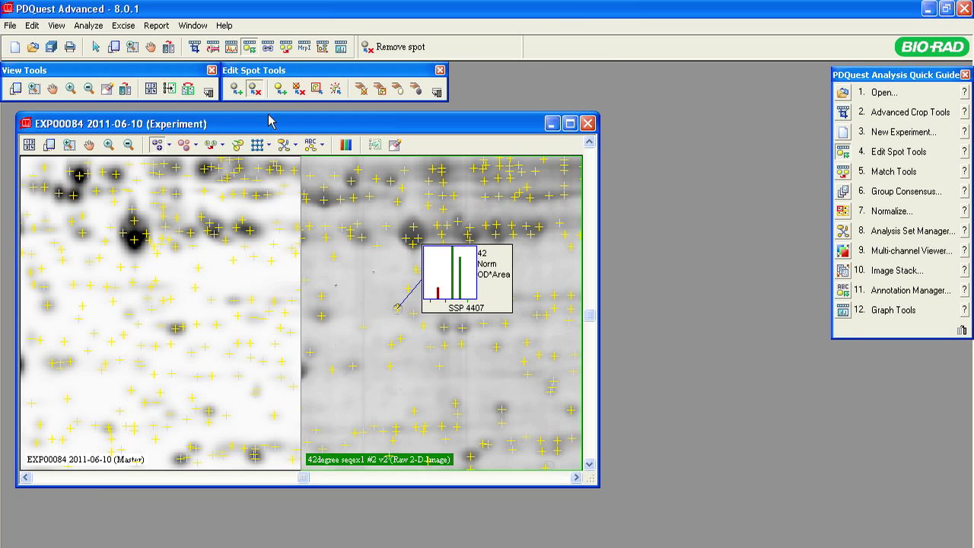
pyautogui.click(397, 310)
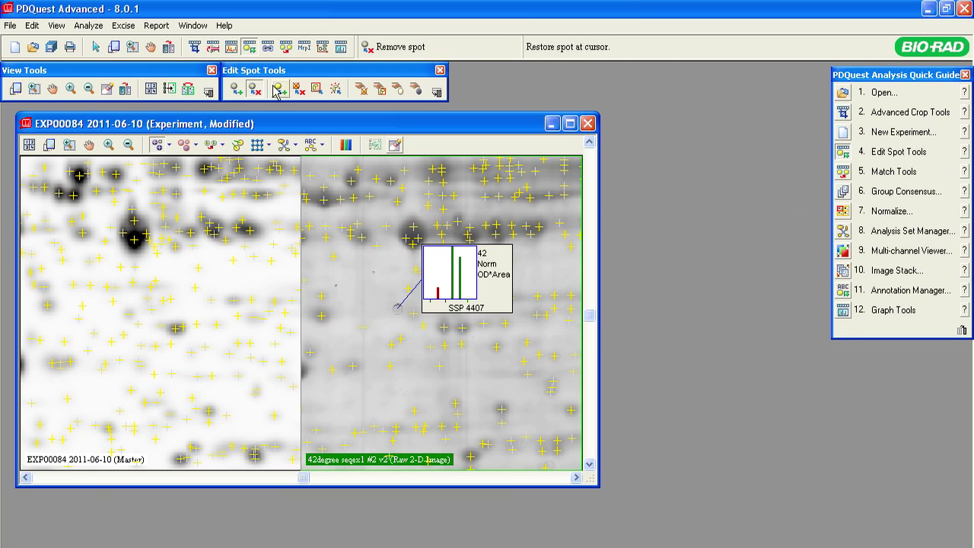
pyautogui.click(90, 27)
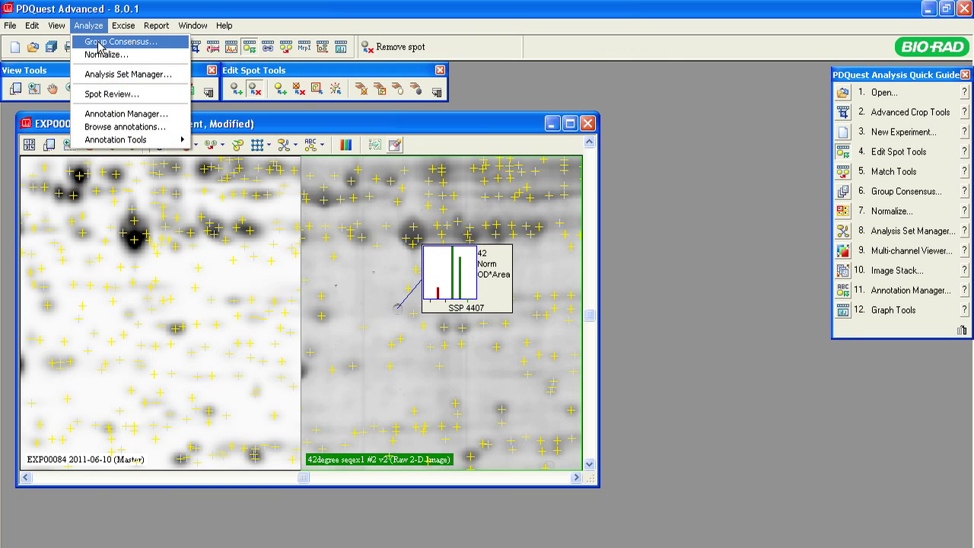
# Run Group Consensus on the 30degree seqex1 # replicate group and dismiss the matching message.
pyautogui.click(97, 42)
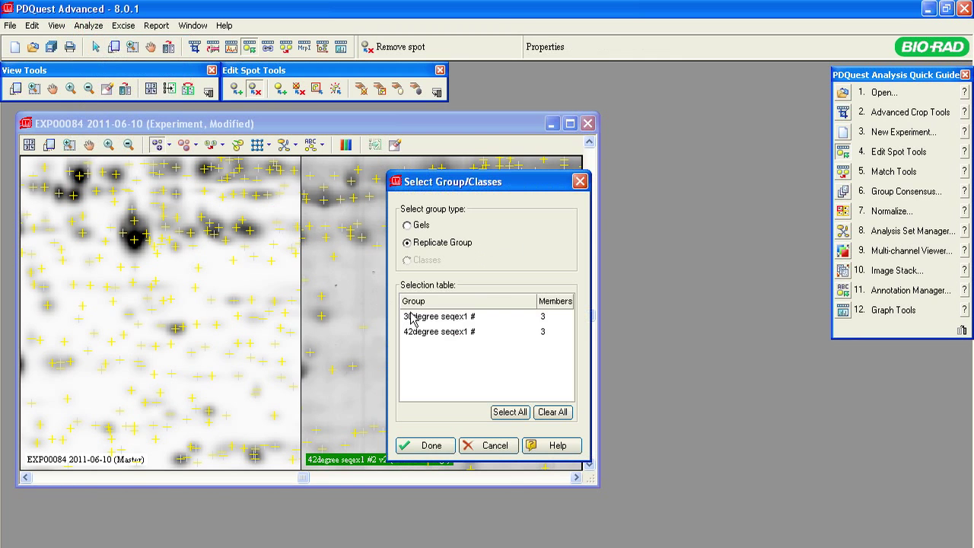
pyautogui.click(420, 318)
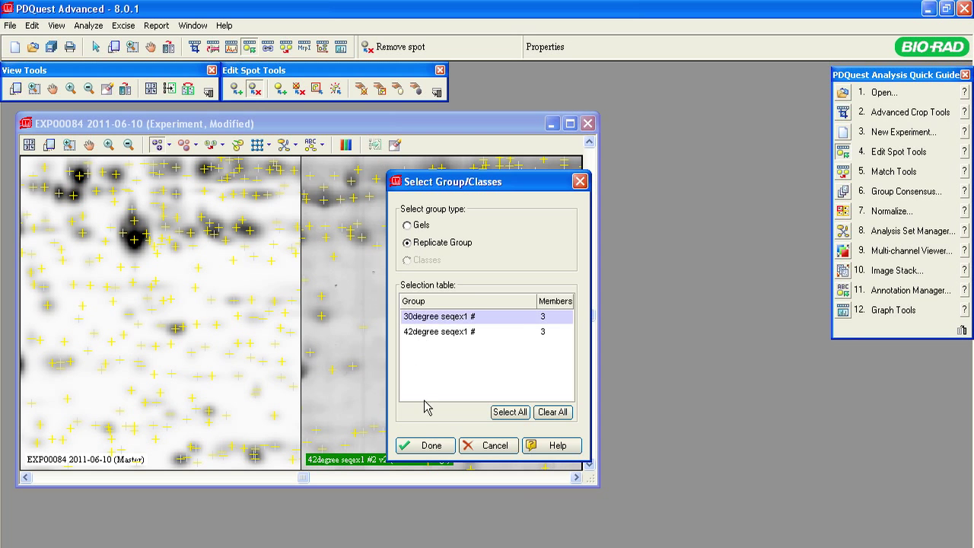
pyautogui.click(430, 446)
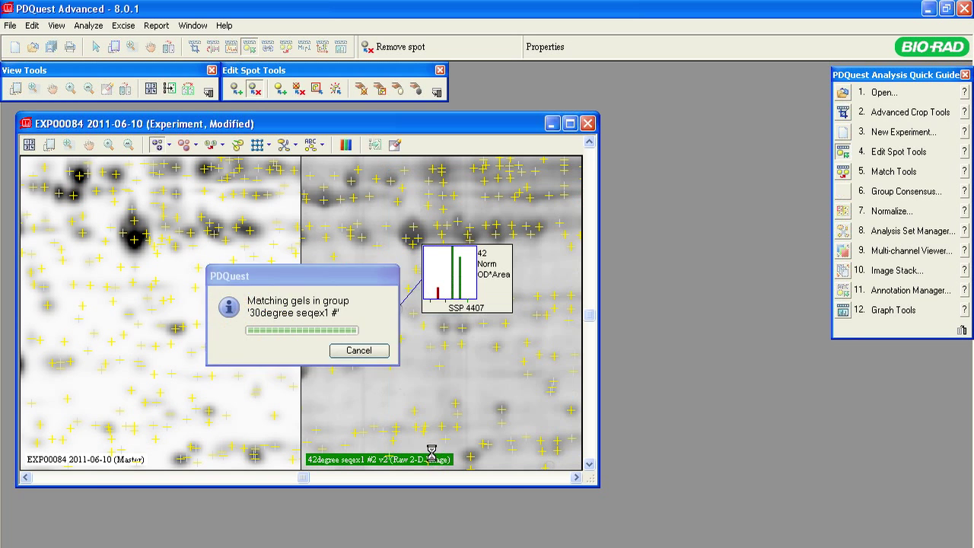
pyautogui.click(430, 354)
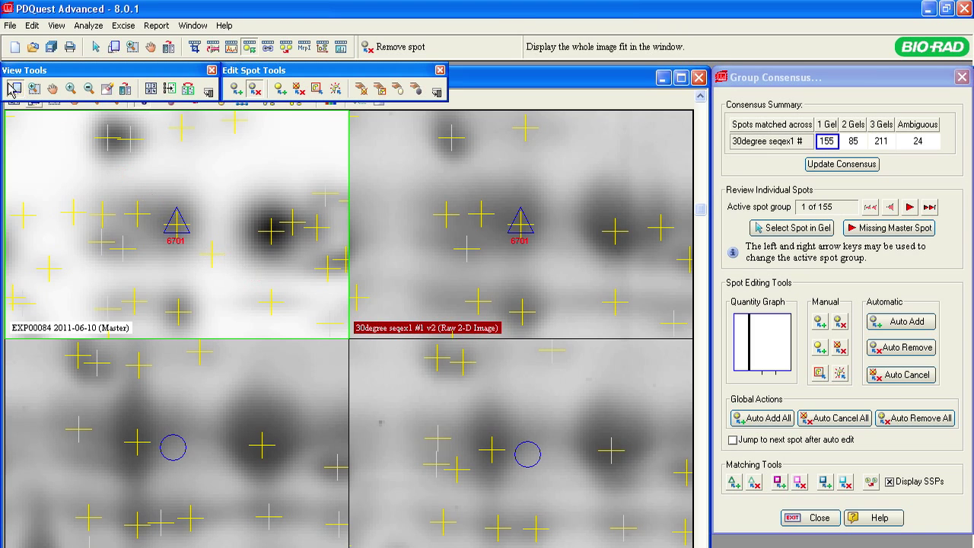
# Fit the full gel images, open the 24 ambiguous spot groups, and zoom in on master spot 2200.
pyautogui.click(13, 89)
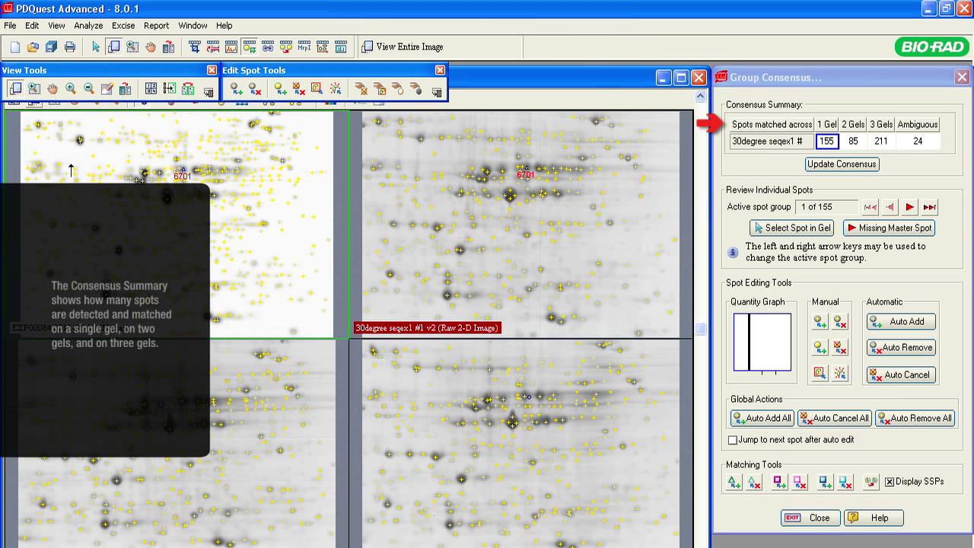
pyautogui.click(459, 157)
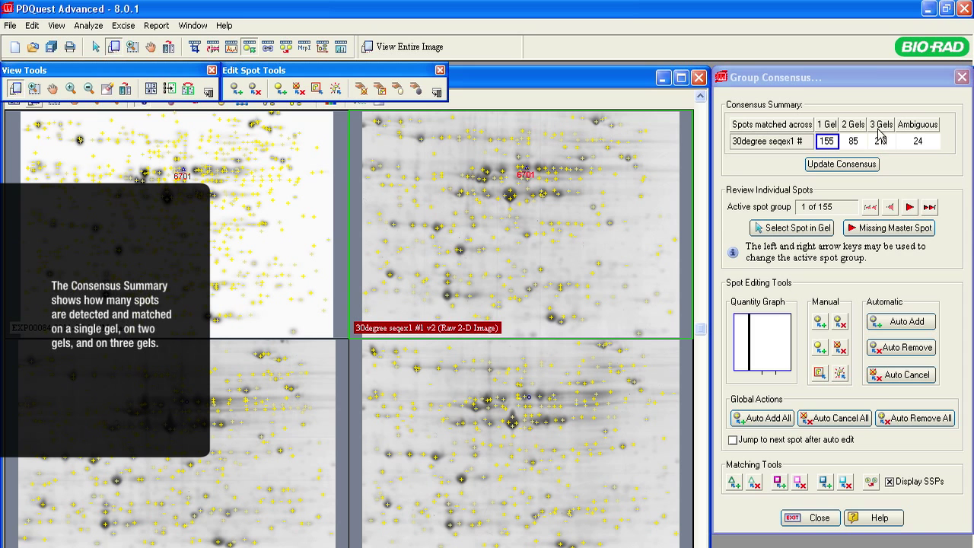
pyautogui.click(923, 146)
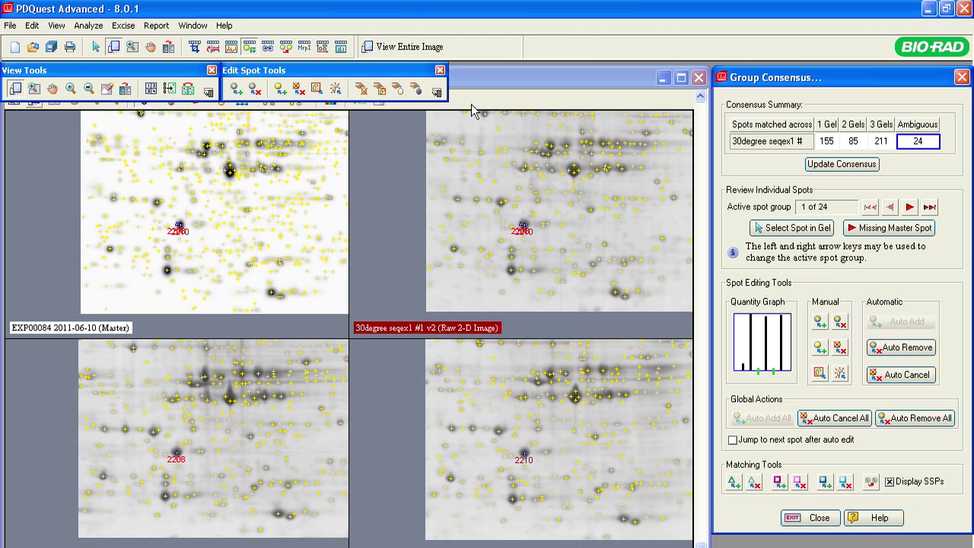
pyautogui.click(34, 88)
pyautogui.moveTo(148, 215); pyautogui.dragTo(233, 264)
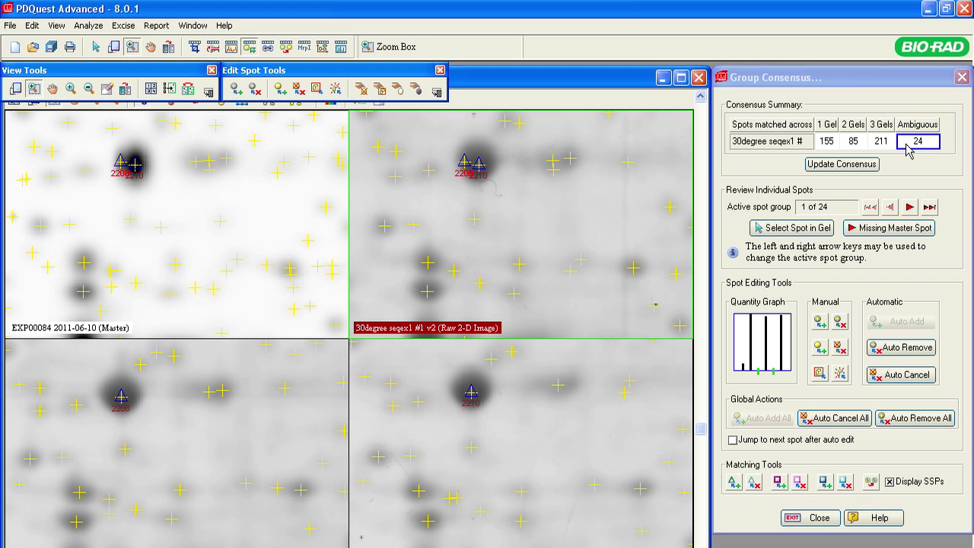
# Review the 85 two-gel spot groups, stepping forward to group 5 at spot 0901.
pyautogui.click(859, 147)
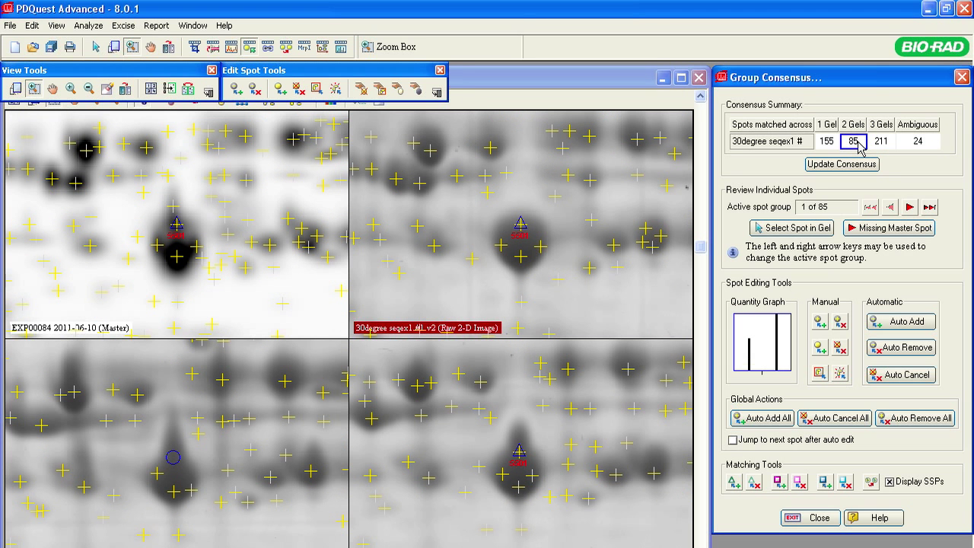
pyautogui.click(911, 208)
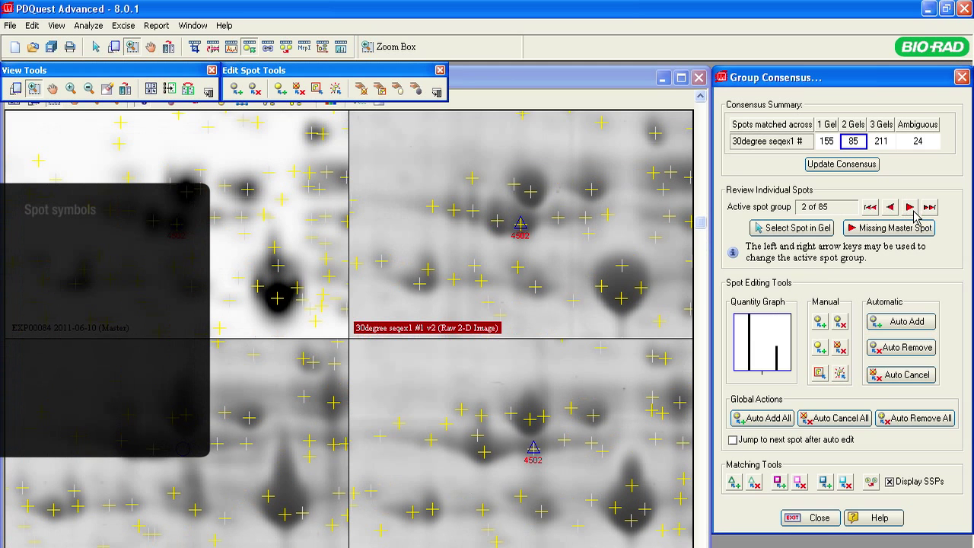
pyautogui.click(912, 210)
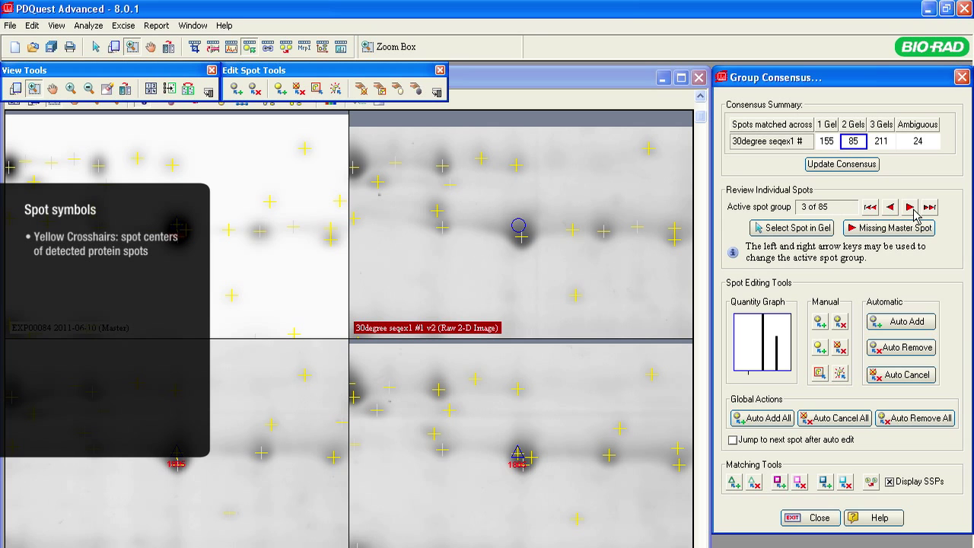
pyautogui.click(914, 212)
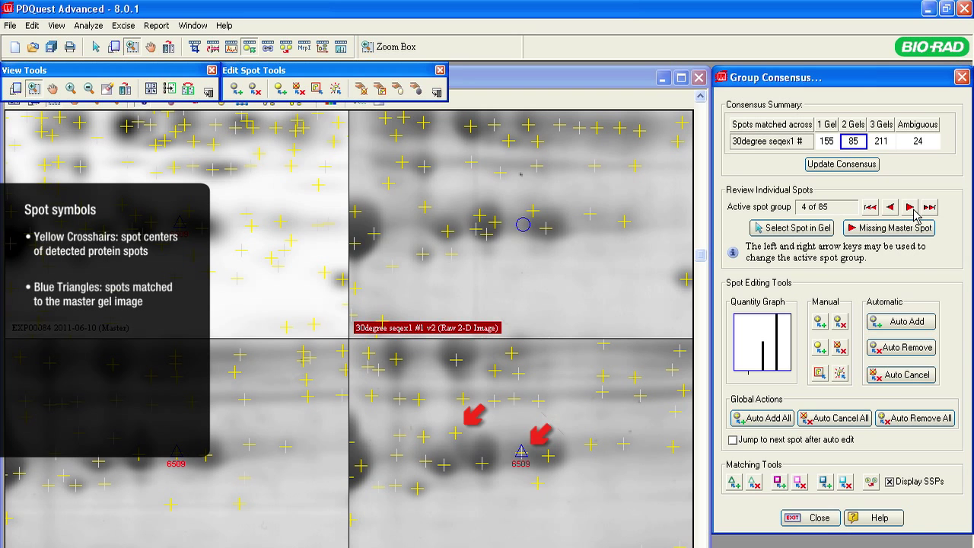
pyautogui.click(911, 208)
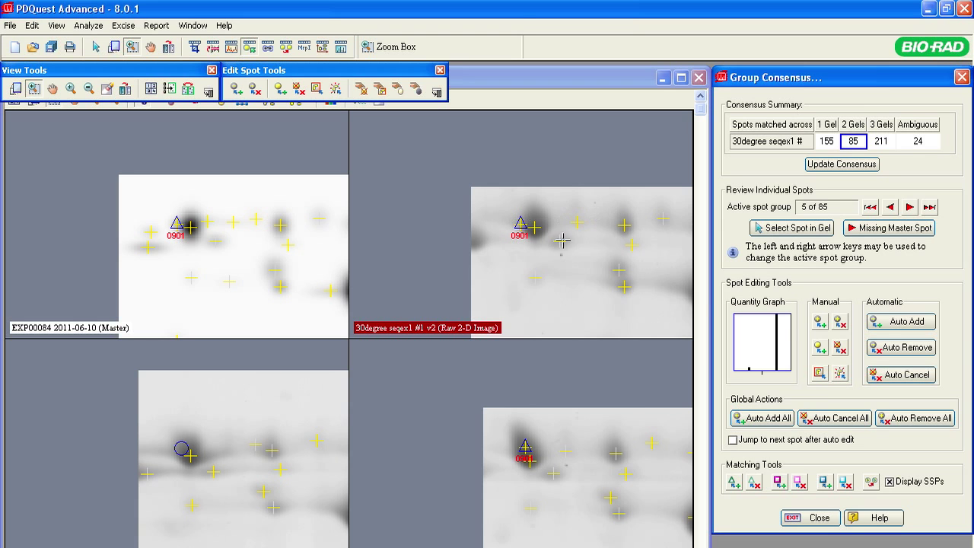
# Delete spot 0901 from the gels with Manual Remove Spot and update the consensus to 84.
pyautogui.click(841, 325)
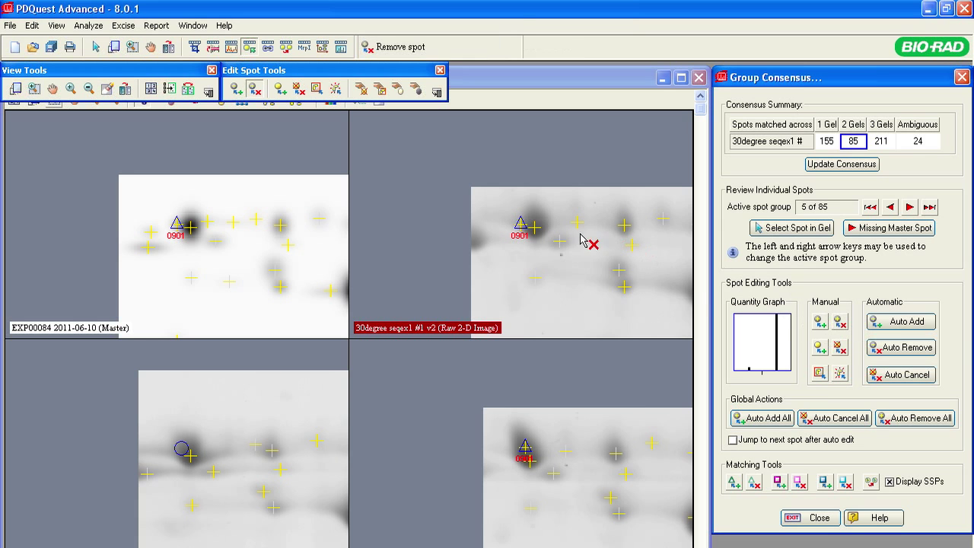
pyautogui.click(524, 229)
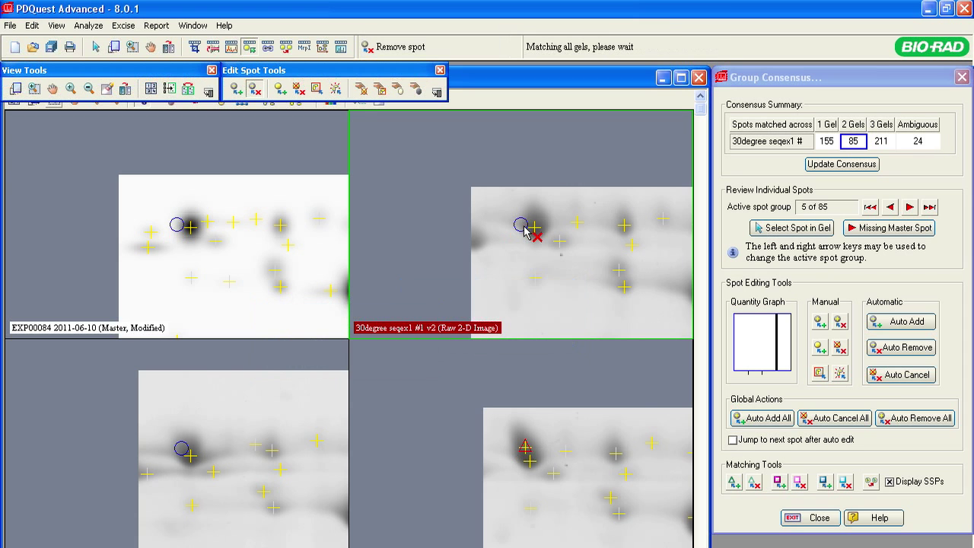
pyautogui.click(526, 451)
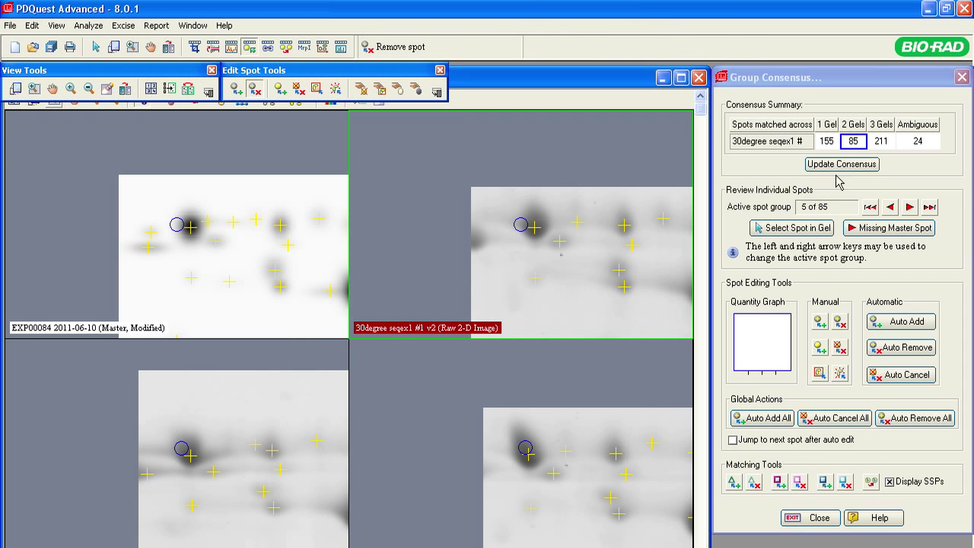
pyautogui.click(840, 167)
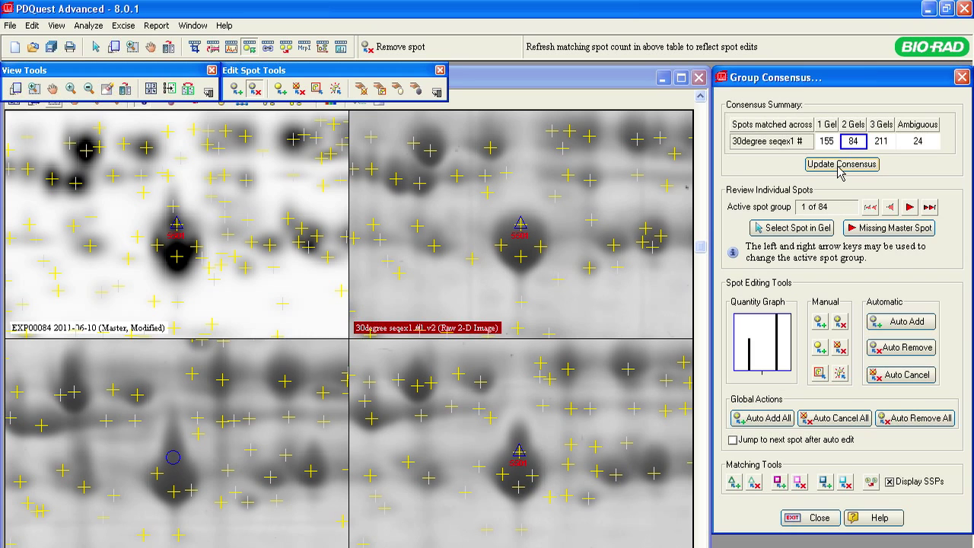